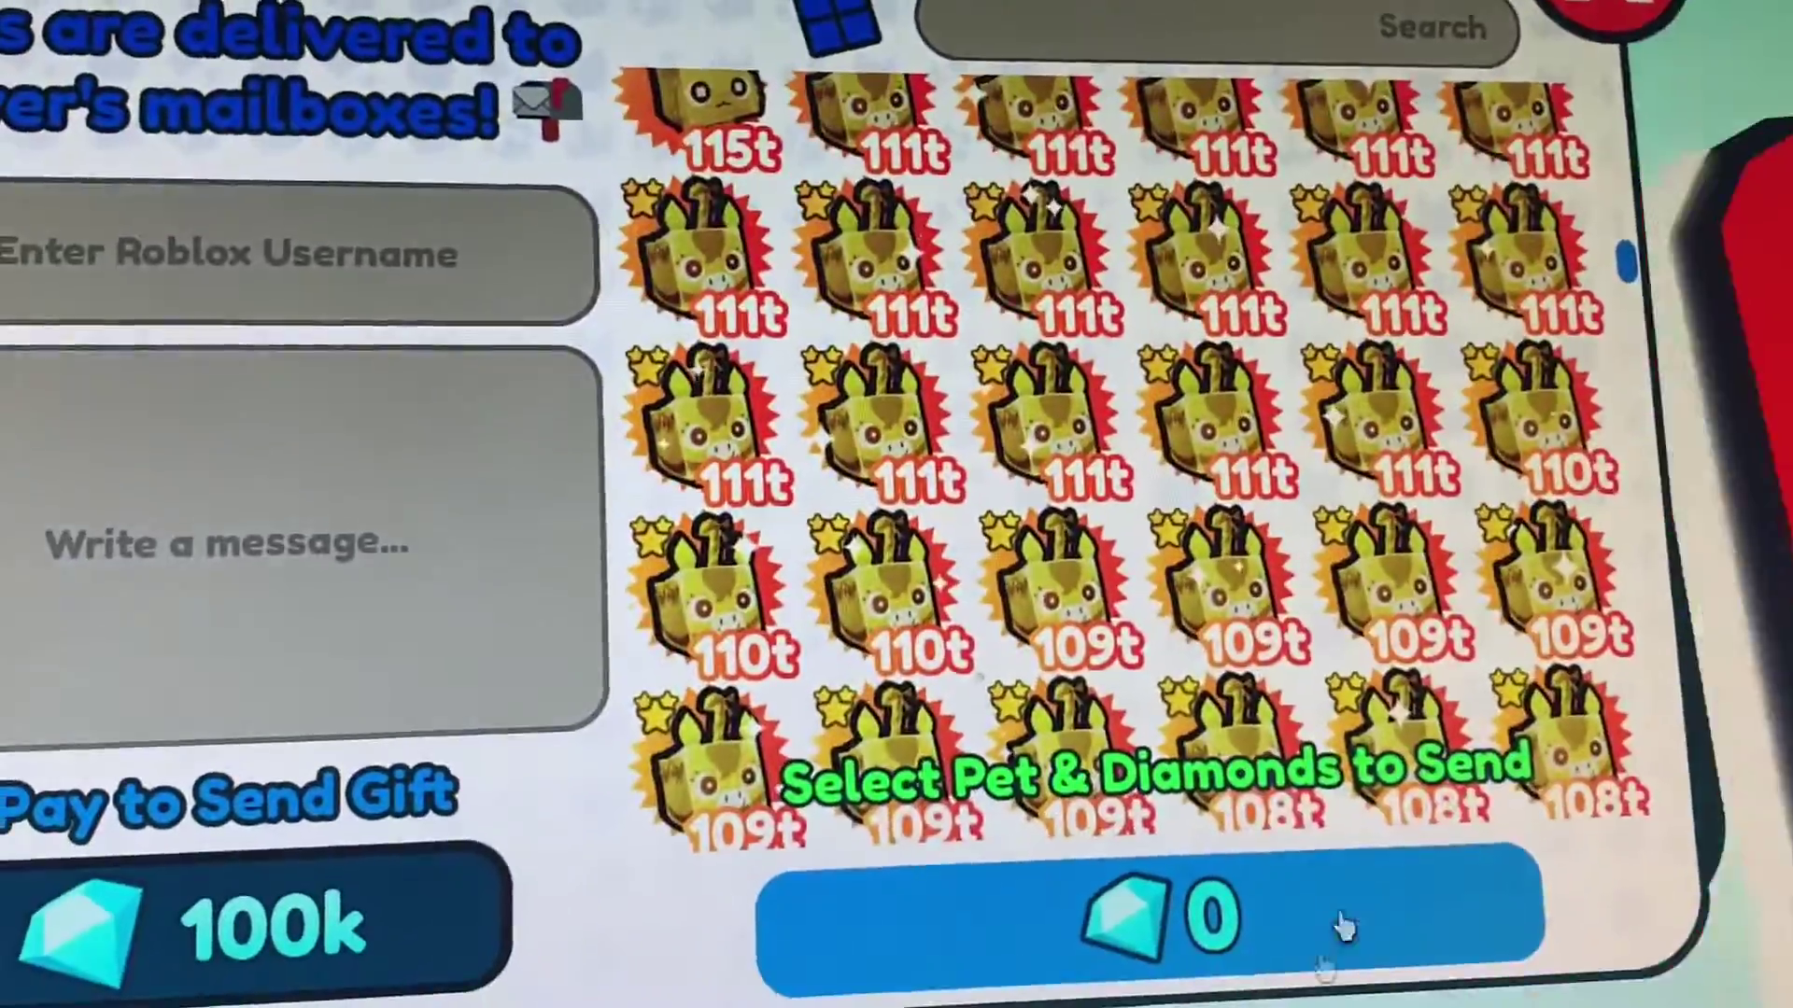
scroll(1185, 642, up, 5)
scroll(1185, 641, up, 5)
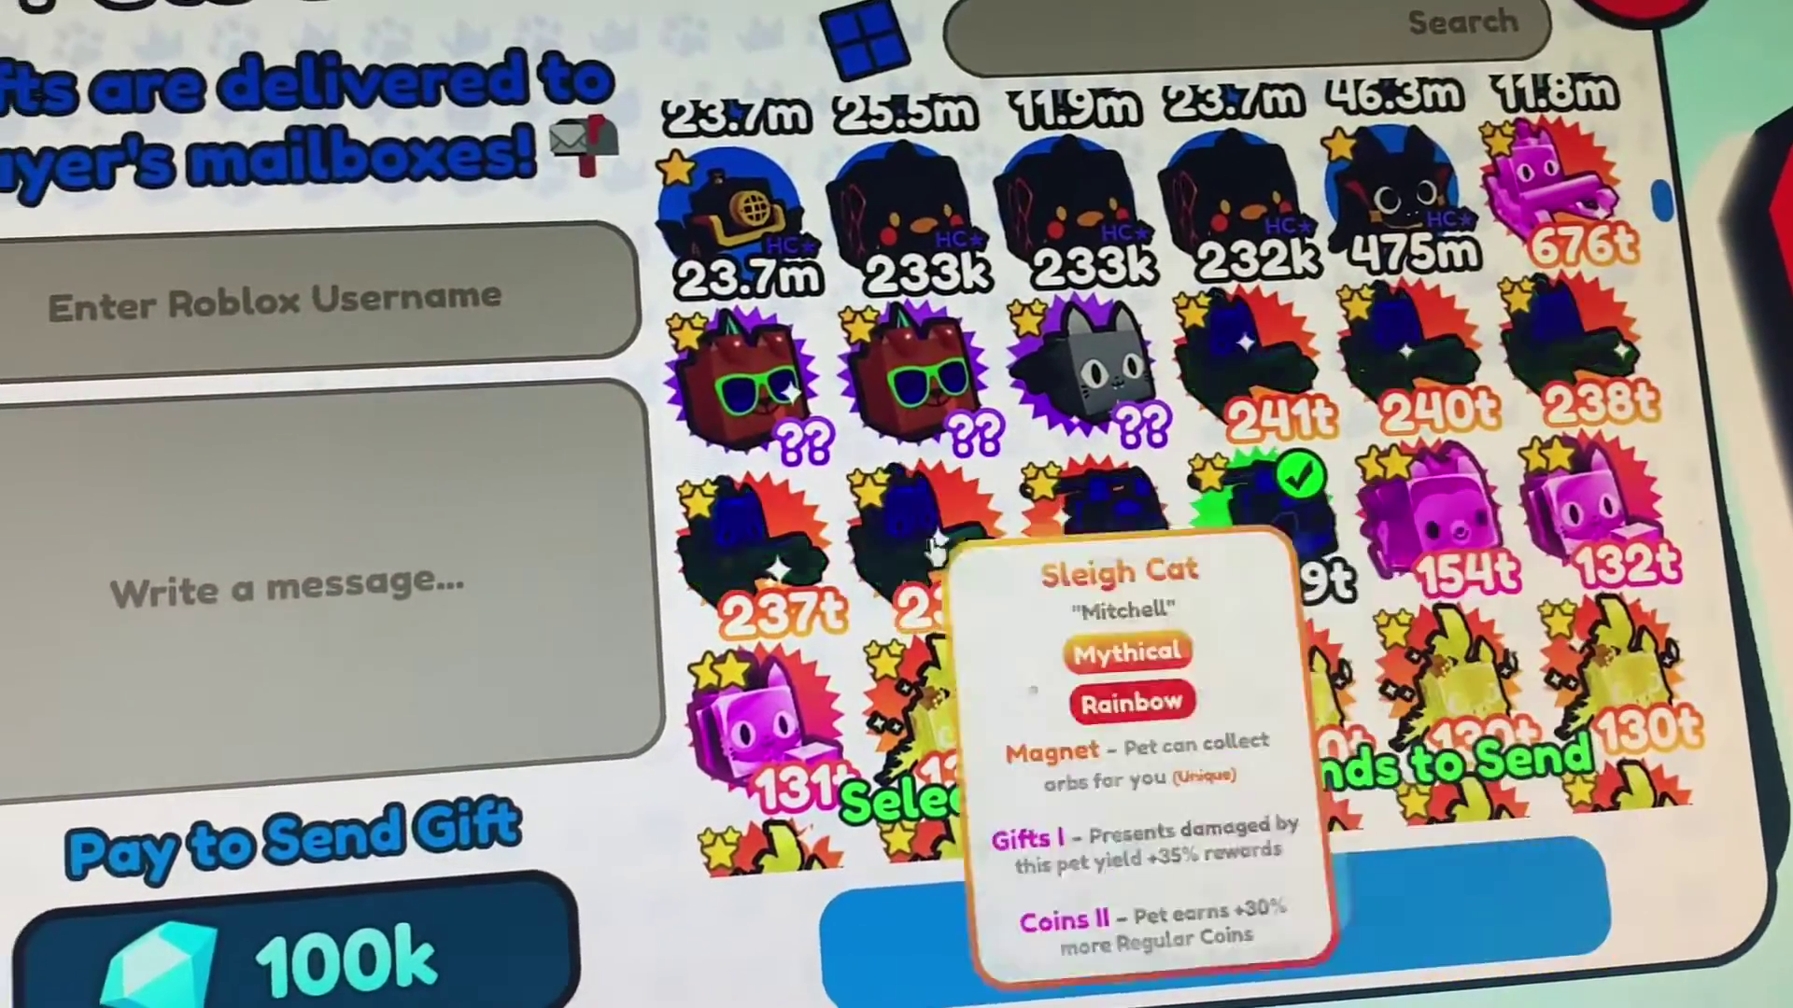
Select a pet tile in the mailbox inventory as the gift, marking it with a green checkmark.
click(1267, 448)
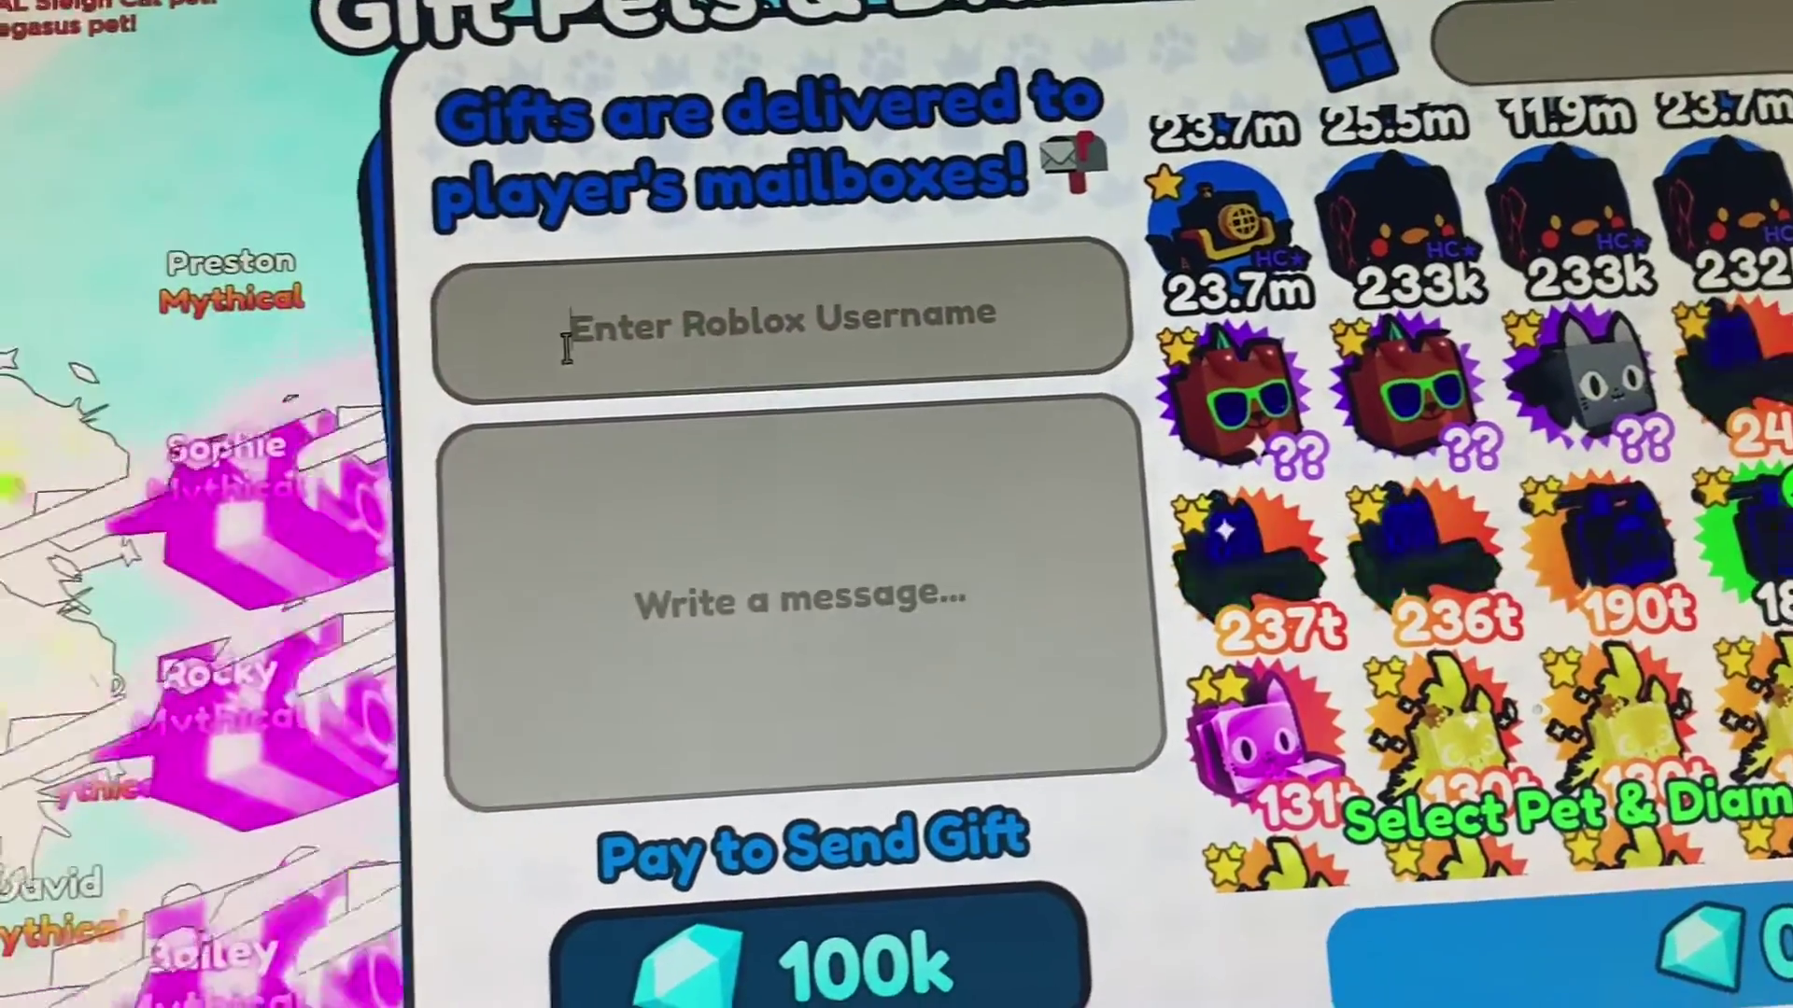